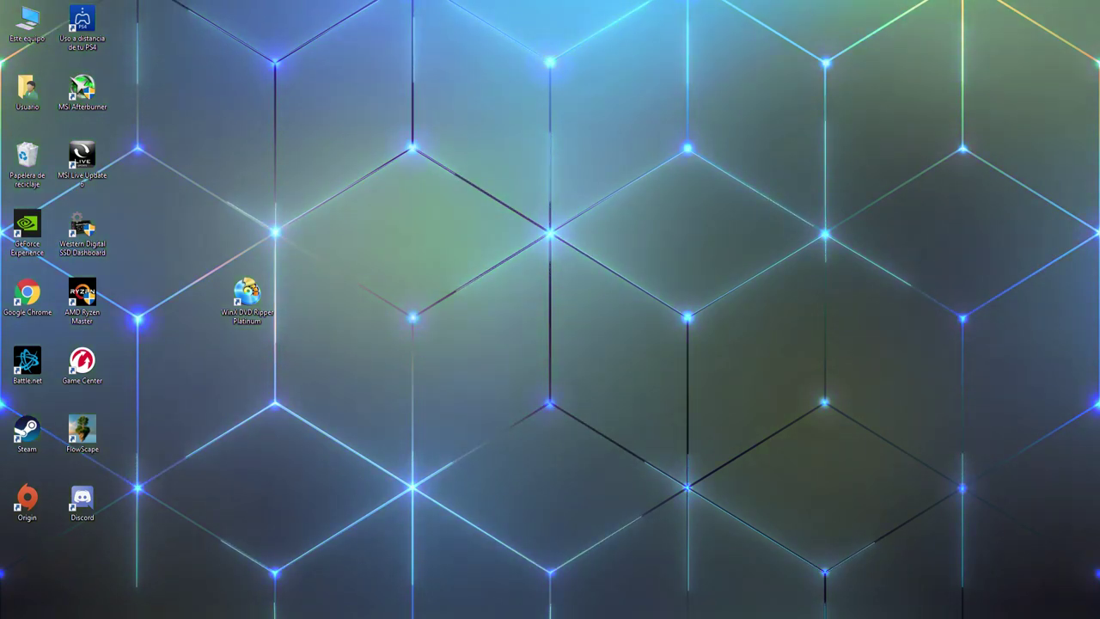
- Launch WinX DVD Ripper Platinum from the desktop
left_click(247, 300)
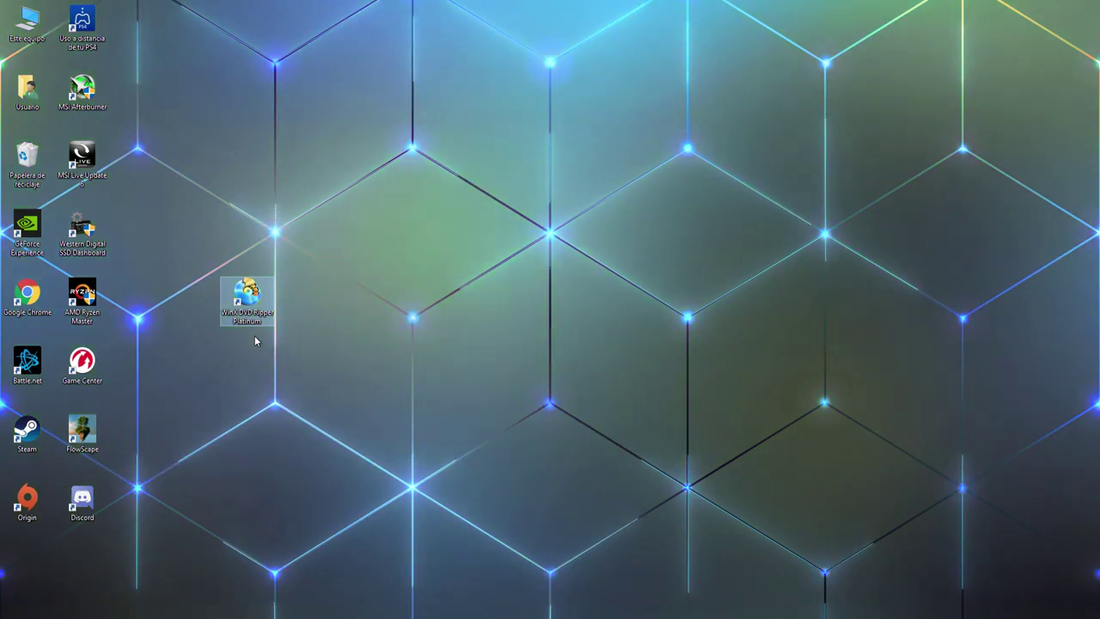
key("Return")
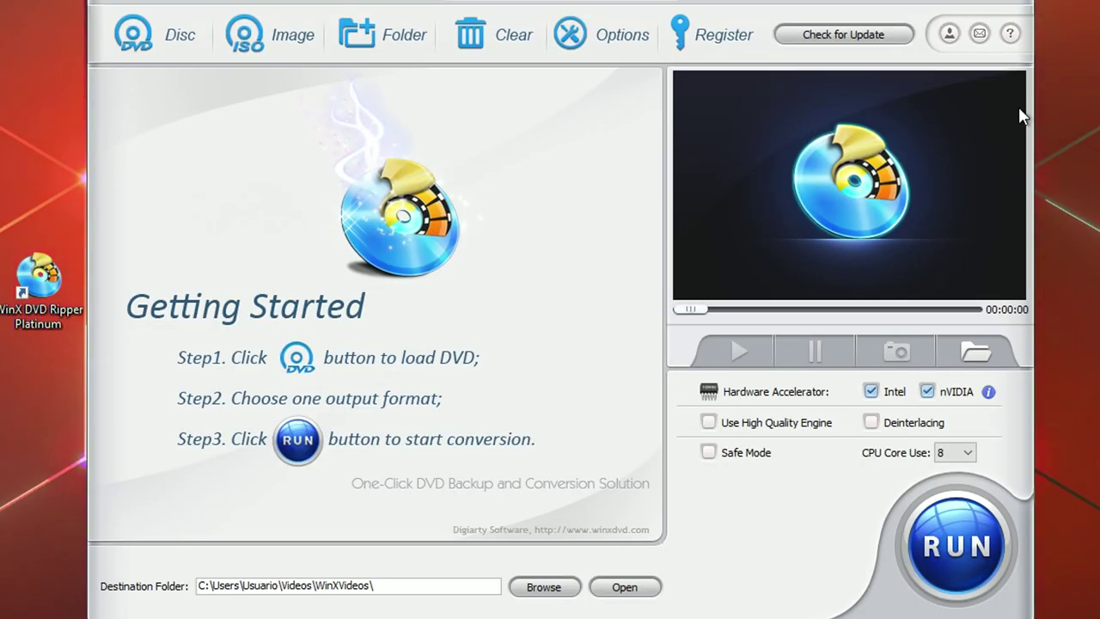
- Switch the interface language to Español, and return it to English
left_click(1010, 35)
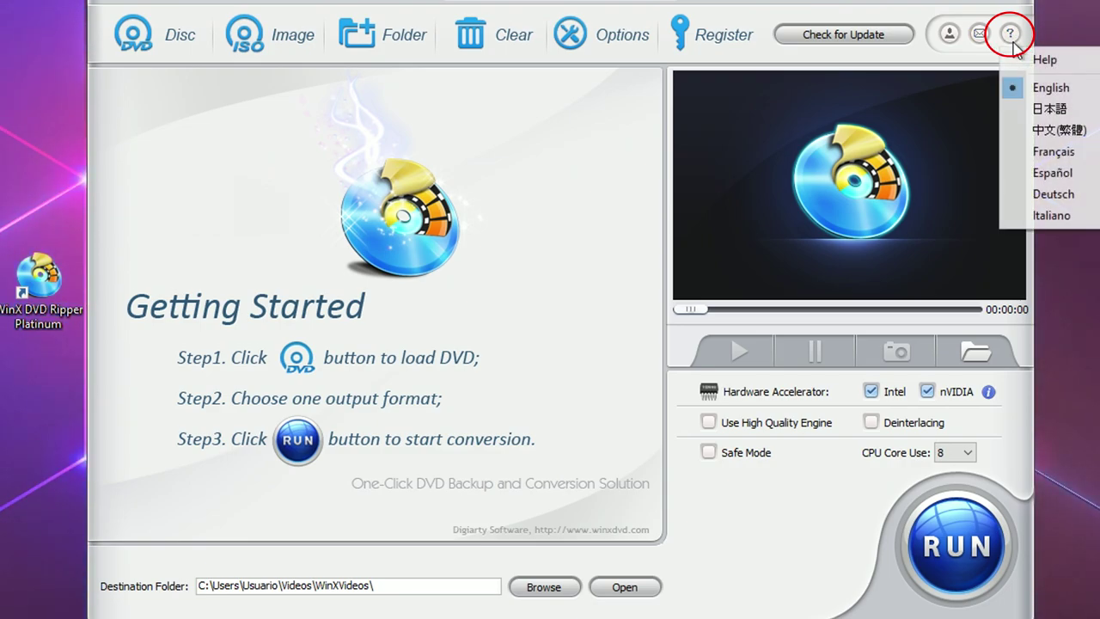
left_click(1048, 173)
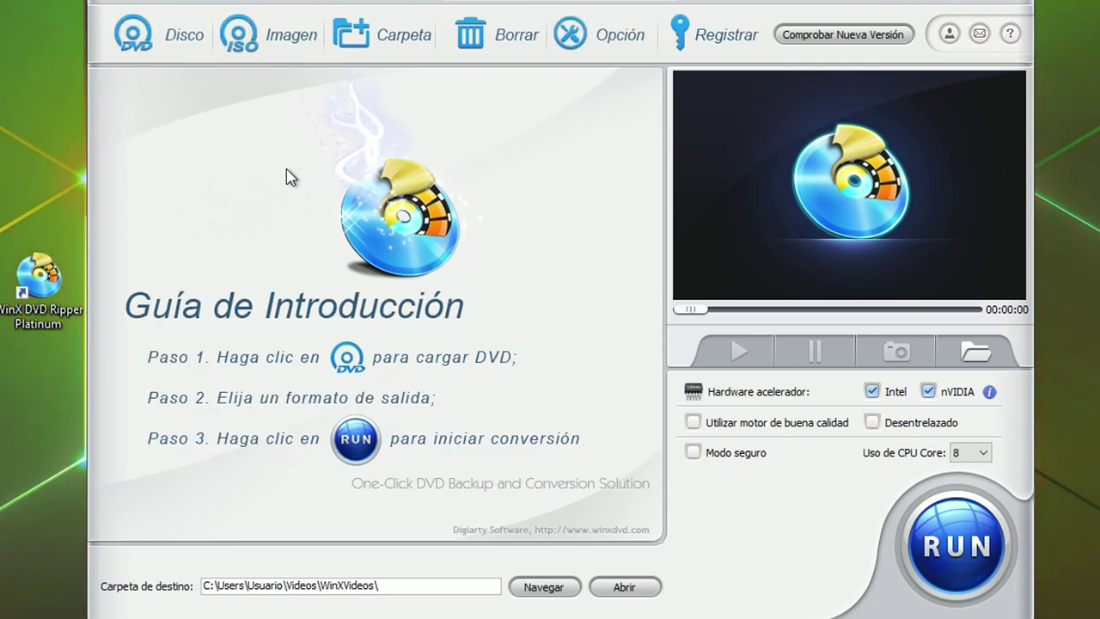
left_click(1012, 35)
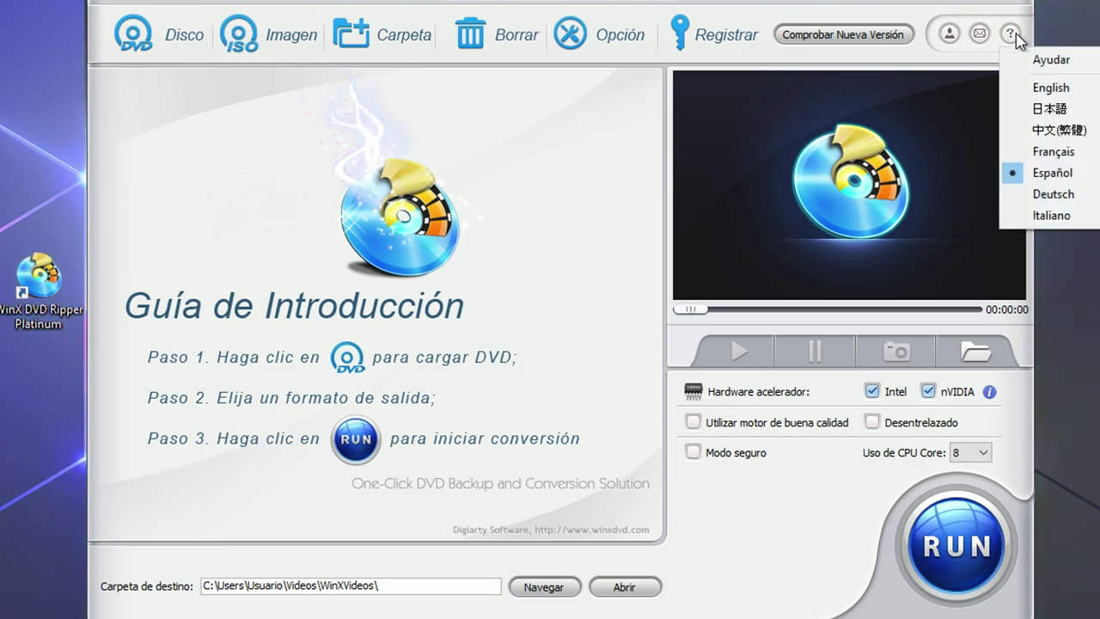
left_click(1051, 89)
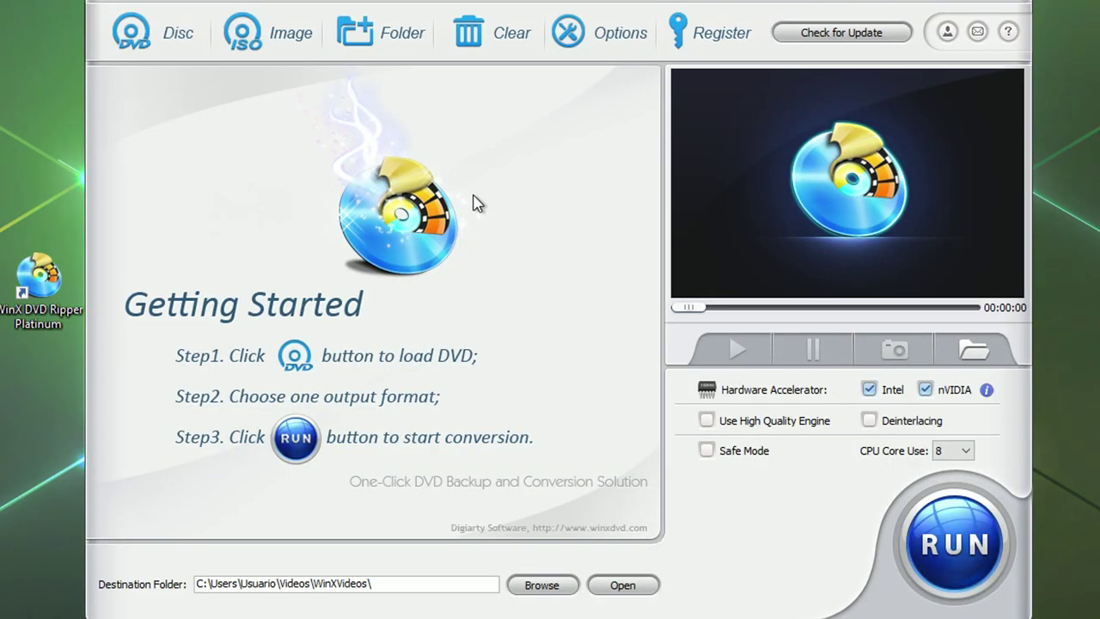
- Load the source DVD disc H:DVD_VIDEO using Auto Detect for the disc file system type
left_click(180, 38)
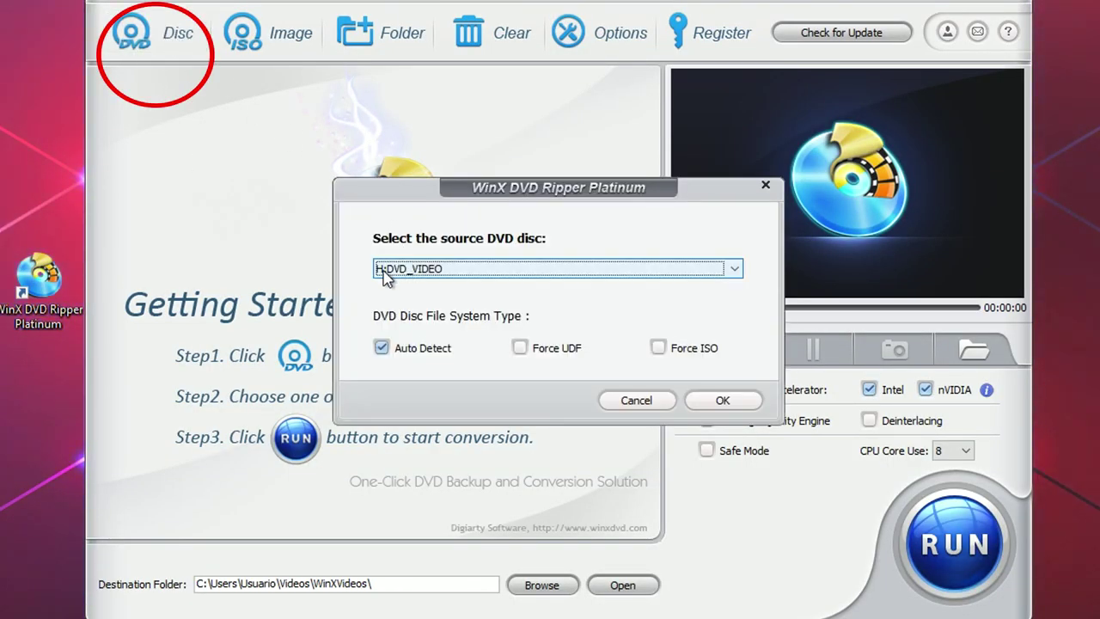
left_click(393, 273)
left_click(396, 284)
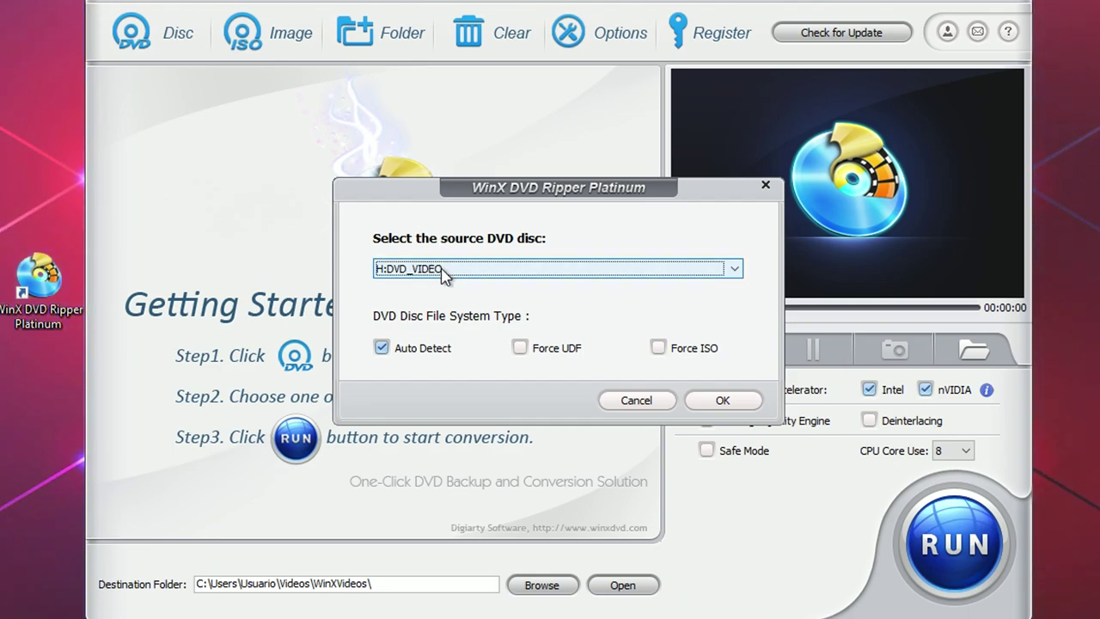
left_click(709, 403)
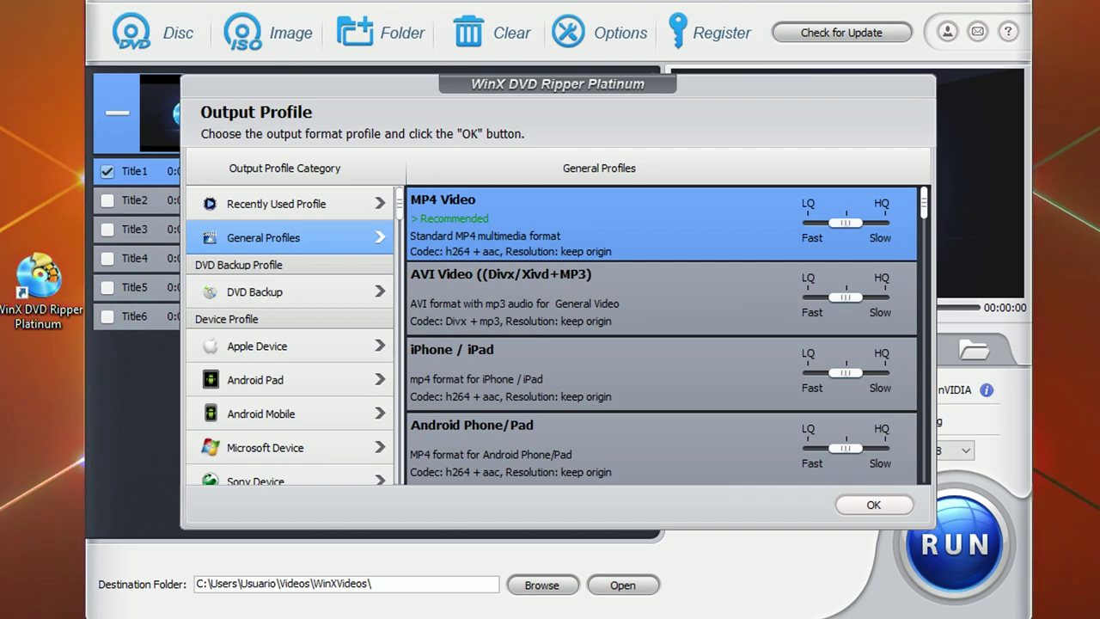
- Choose MP4 Video from the General Profiles as the output profile
left_click_drag(924, 210, 1003, 204)
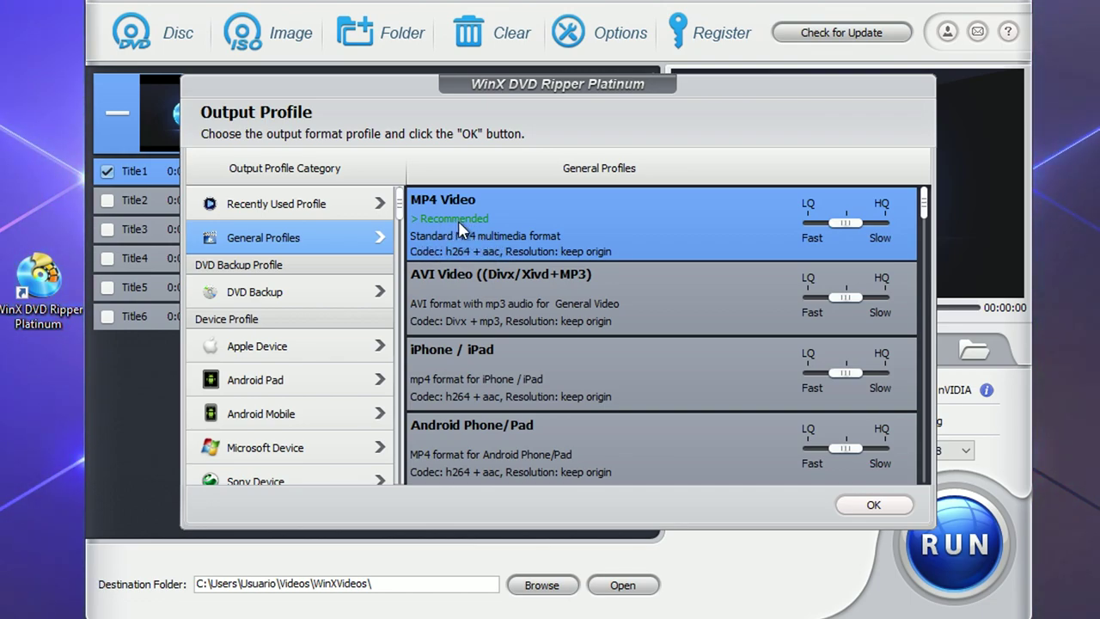
scroll(269, 427, "down", 3)
scroll(283, 413, "up", 5)
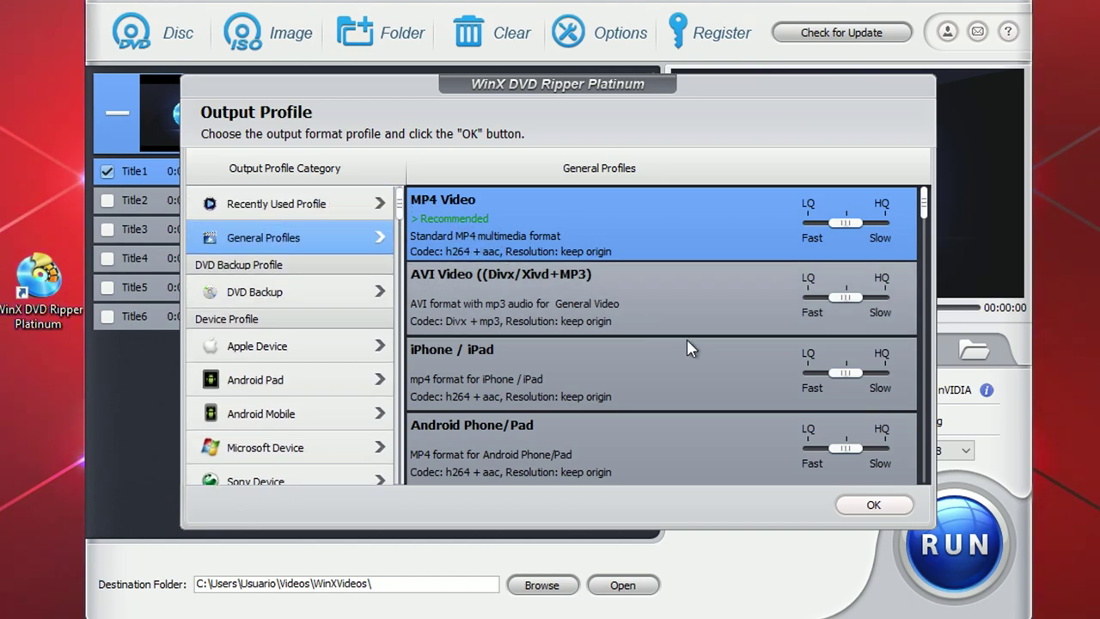
left_click(872, 505)
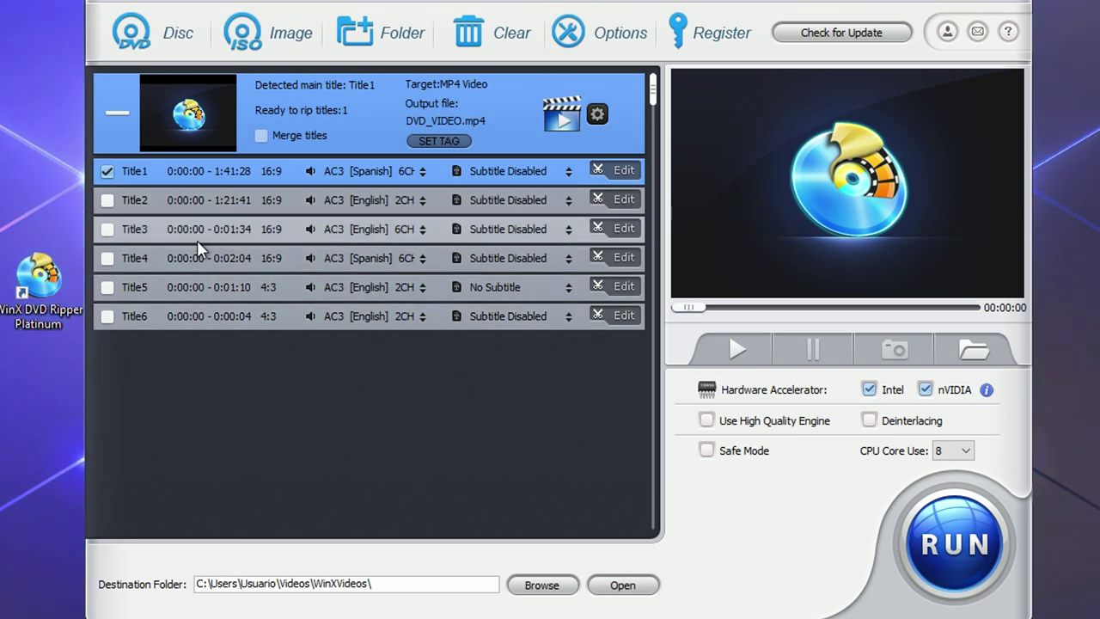
- Try marking Title3 and Title4 for ripping, and return to having only Title1 marked
left_click(107, 229)
left_click(107, 258)
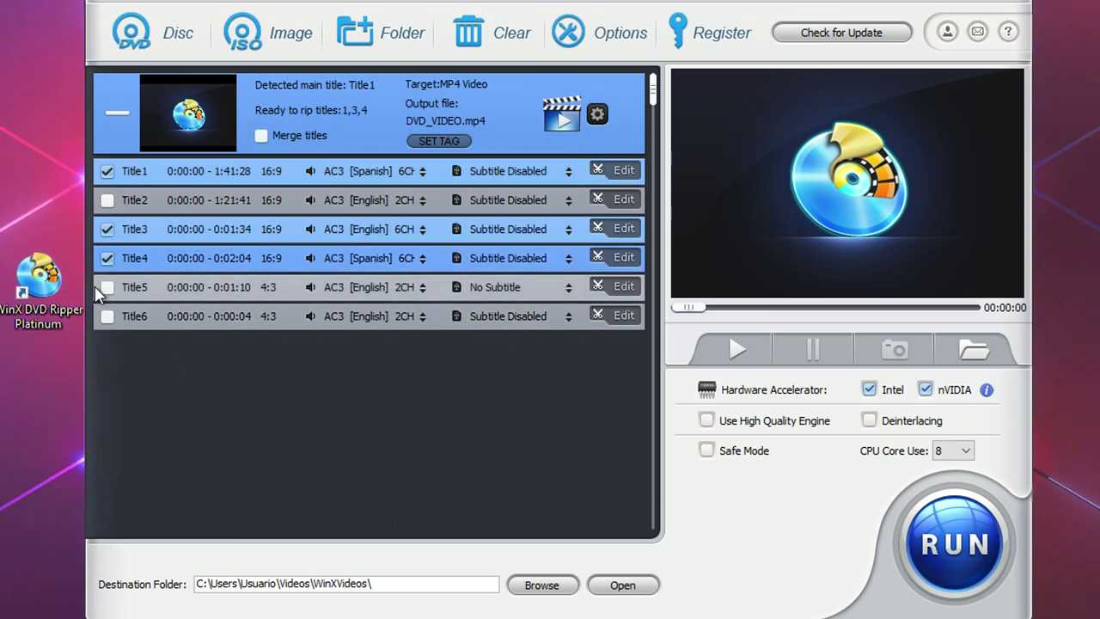
left_click(106, 289)
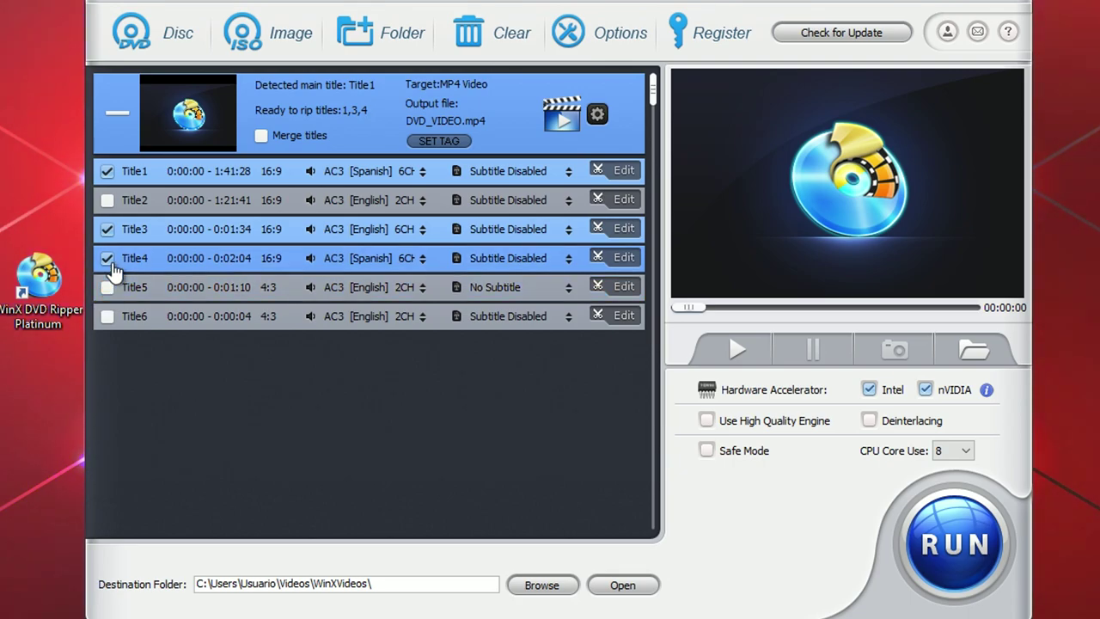
left_click(107, 230)
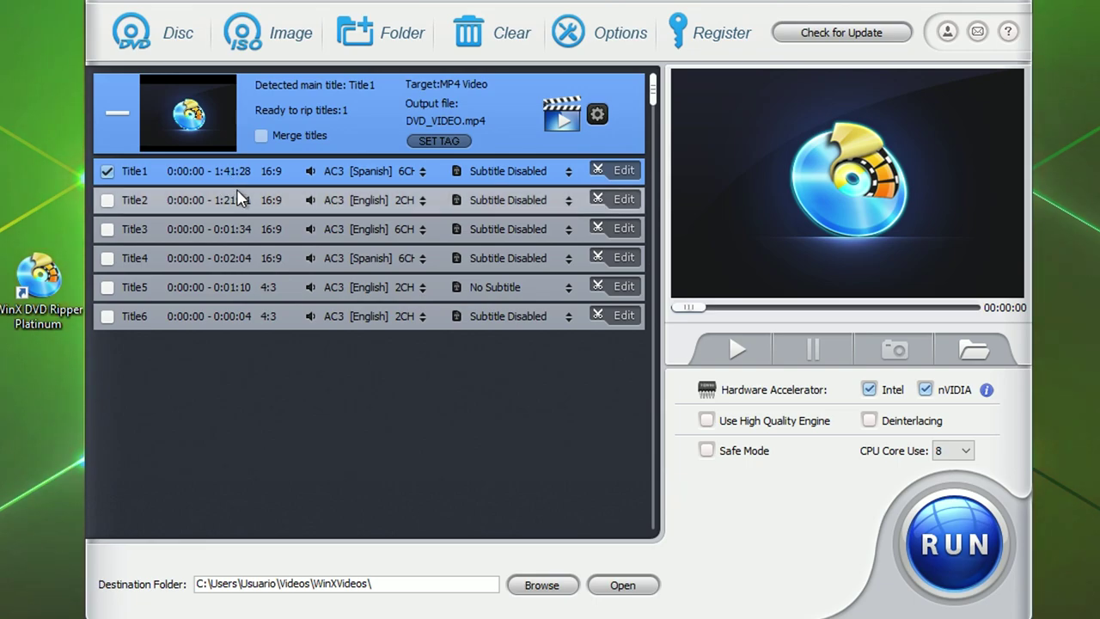
- Set Title1's audio track to AC3 [Spanish] 6CH and preview the title from about 34 minutes in, stopping playback at the end
left_click(373, 177)
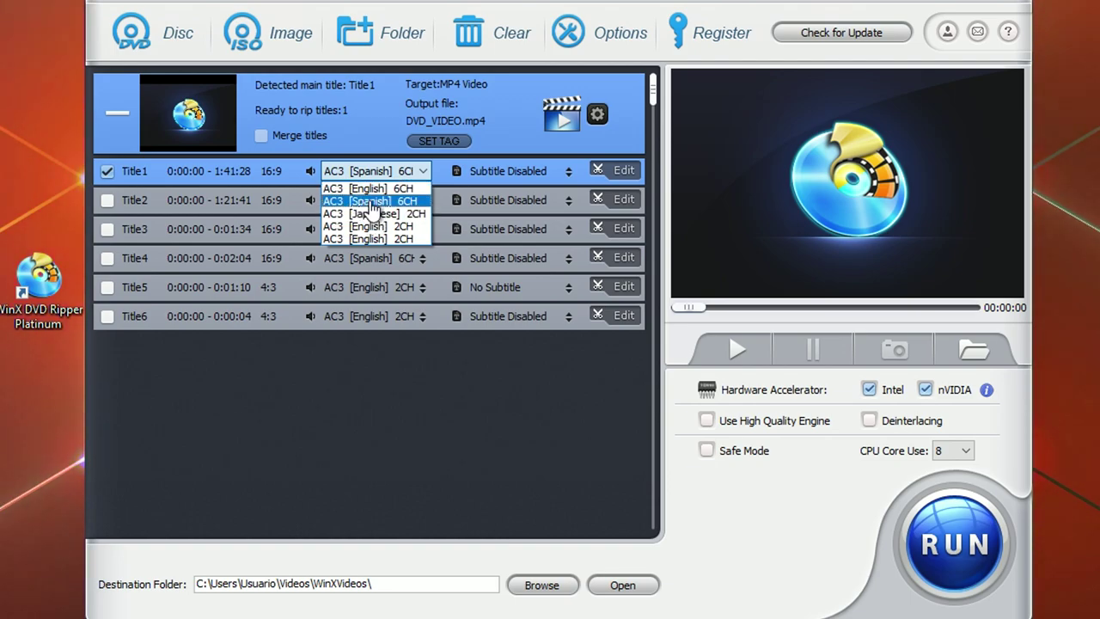
left_click(368, 203)
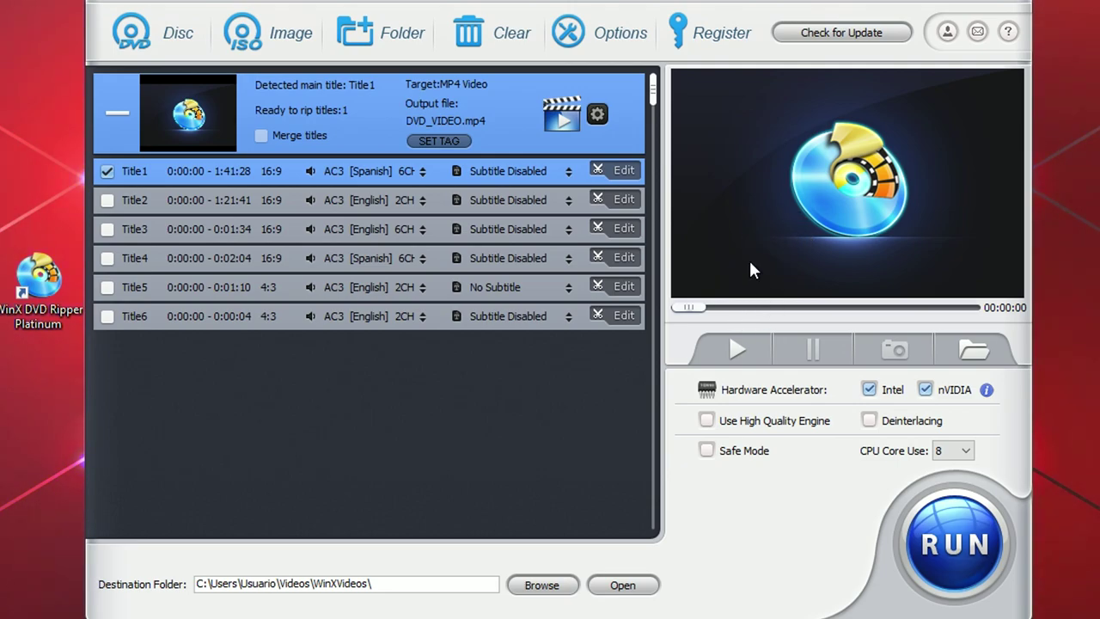
left_click(747, 347)
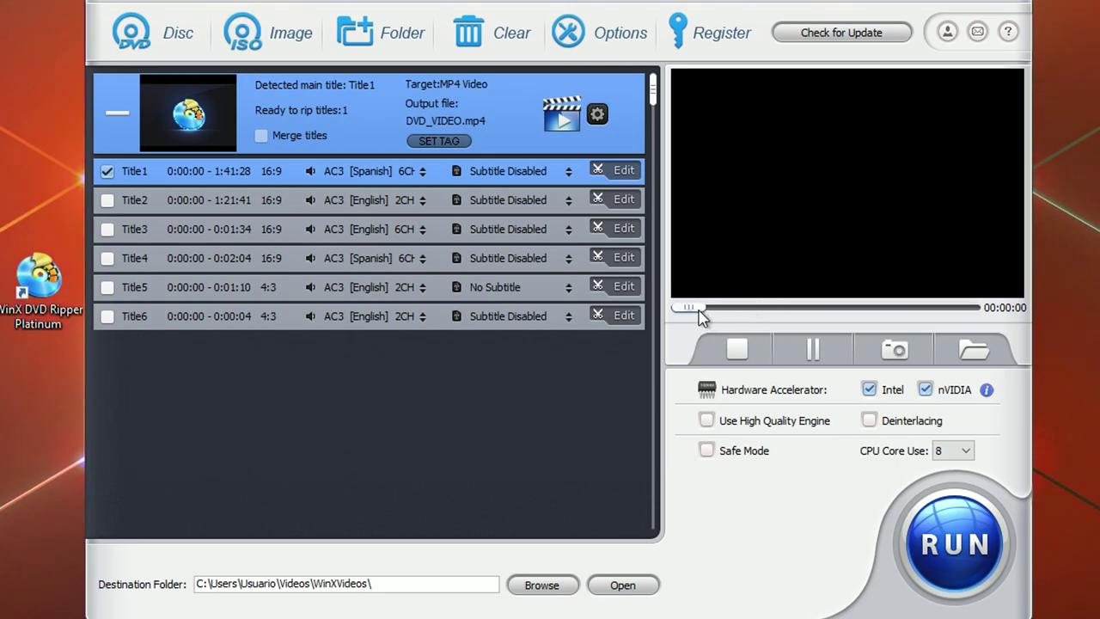
left_click_drag(704, 310, 779, 315)
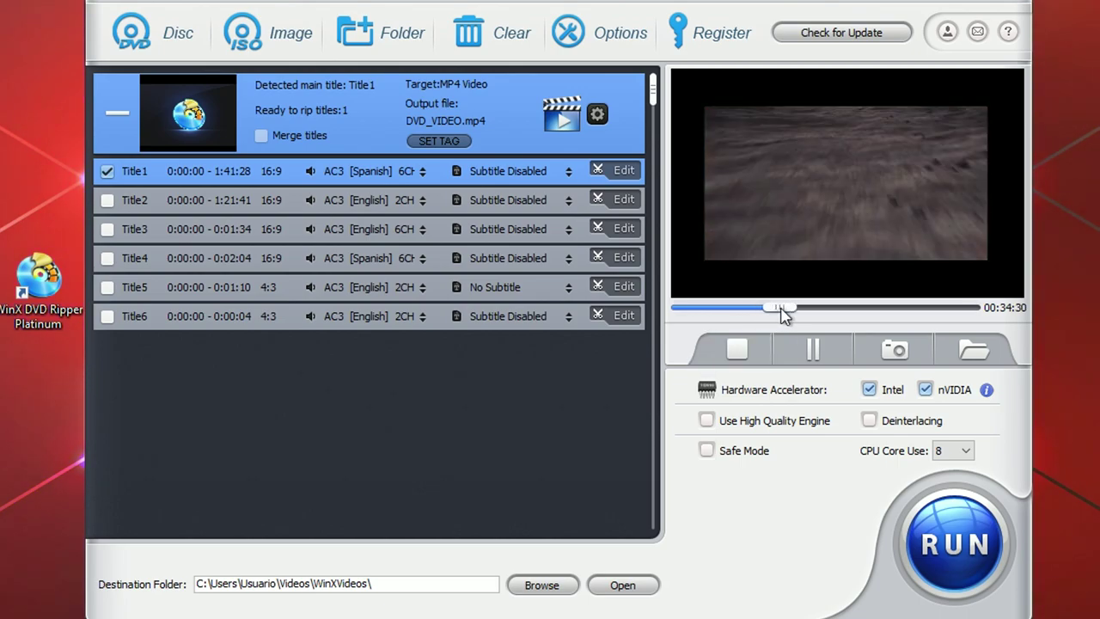
left_click_drag(773, 314, 784, 311)
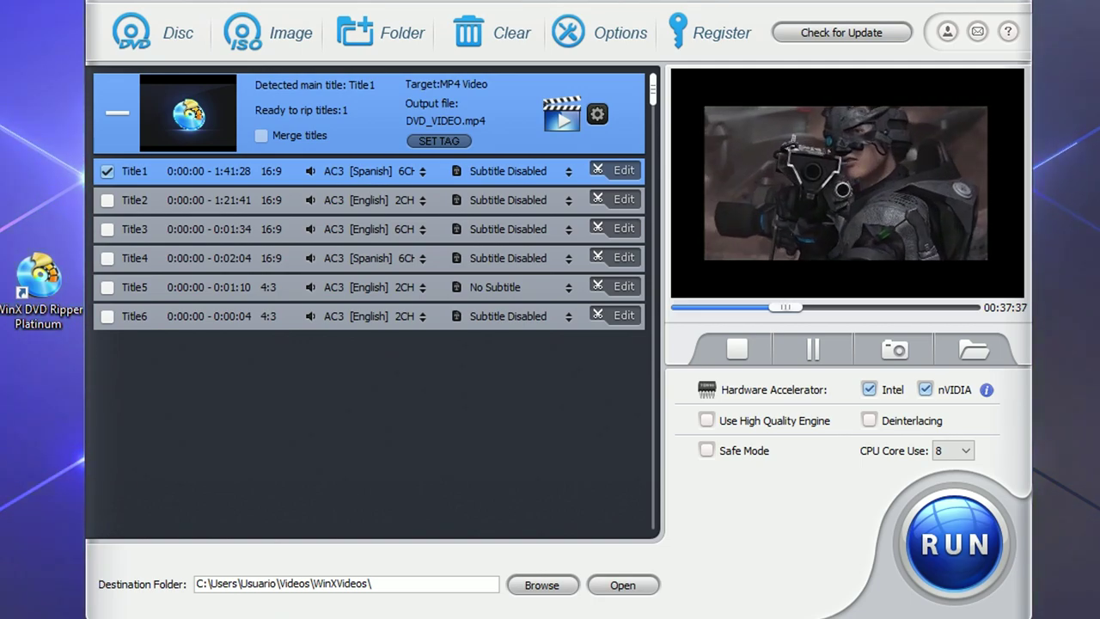
left_click(736, 351)
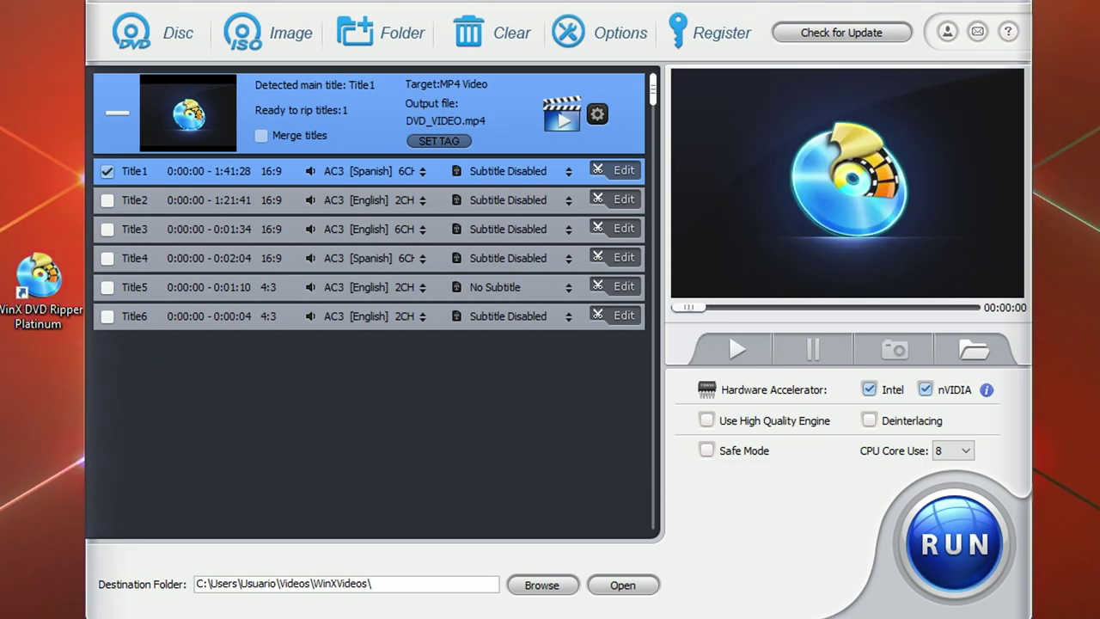
- Try marking Title4, Title5 and Title6 for ripping, and unmark them all again
left_click(107, 257)
left_click(107, 287)
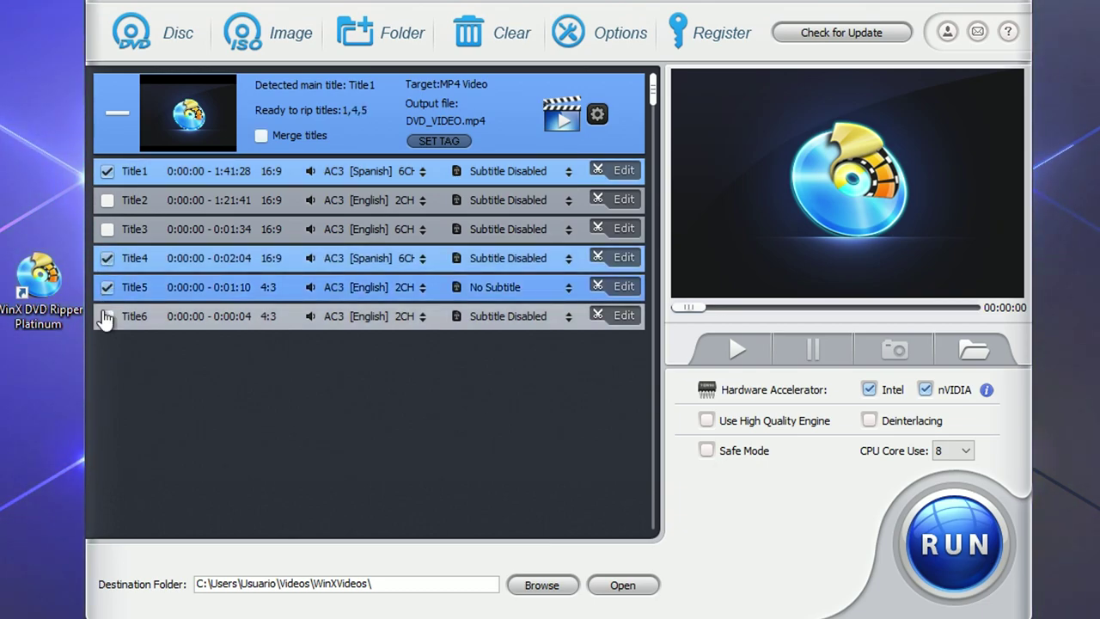
left_click(107, 317)
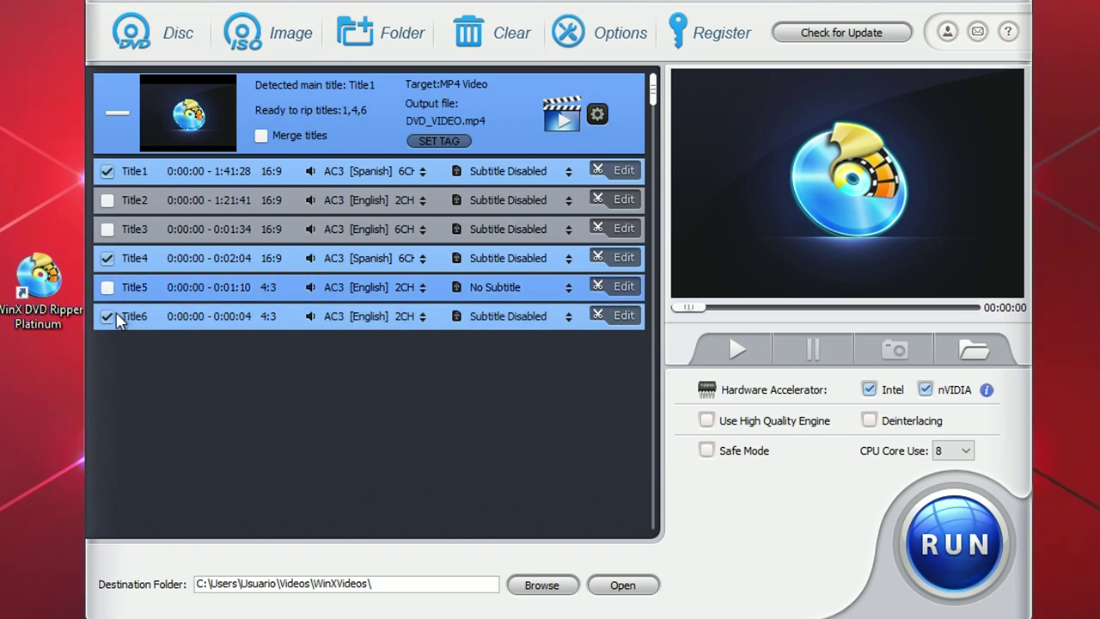
left_click(107, 316)
left_click(106, 258)
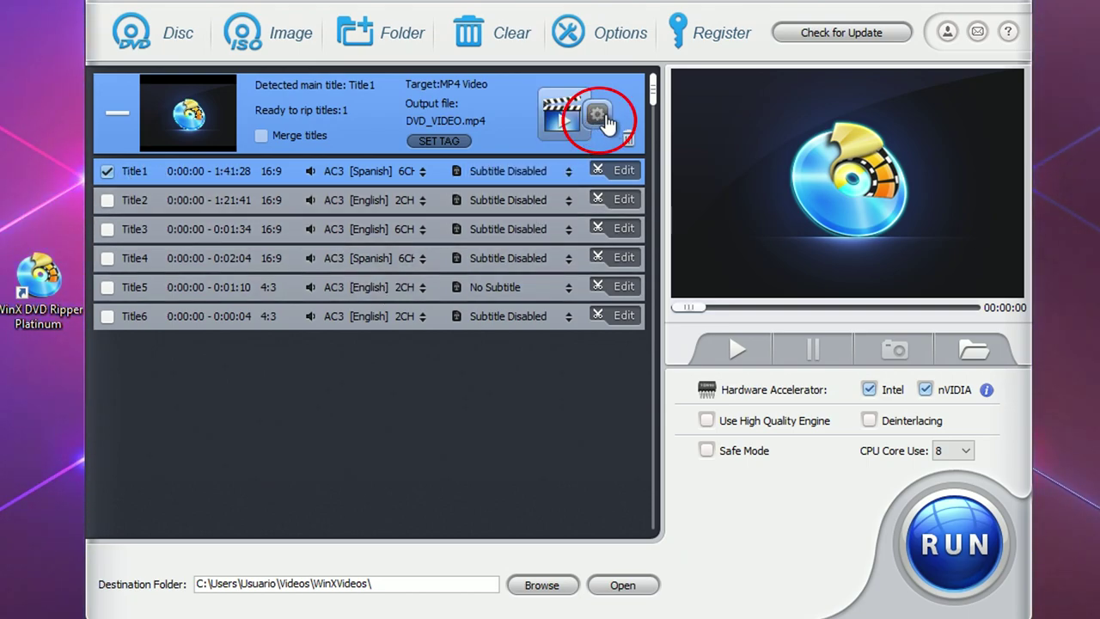
- Open the MP4 Video output settings and set the video resolution to keep origin
left_click(599, 129)
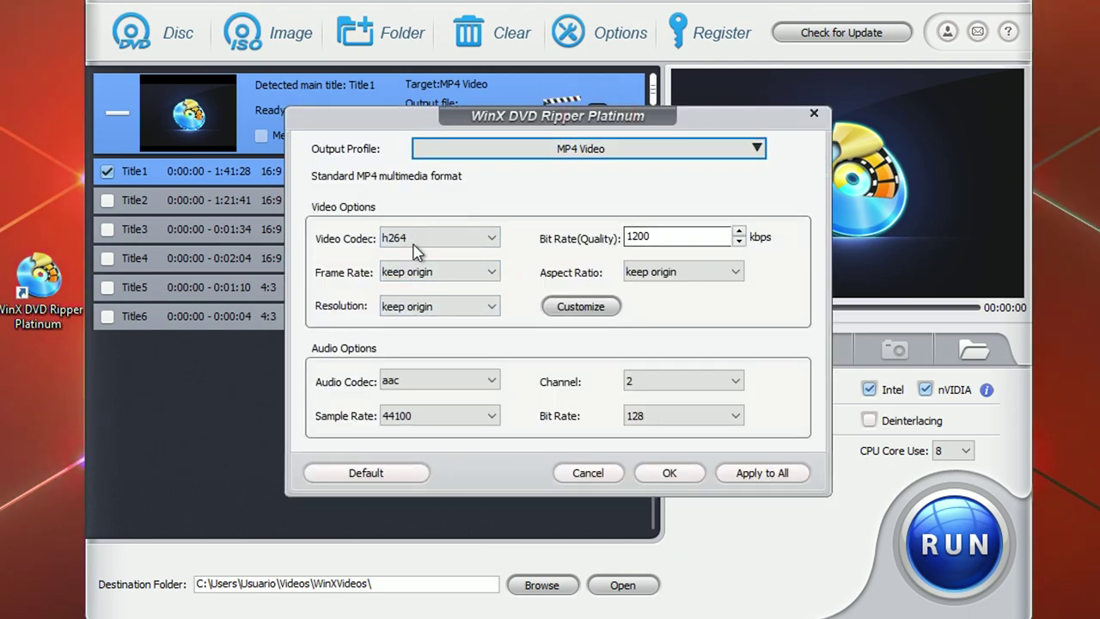
left_click(453, 307)
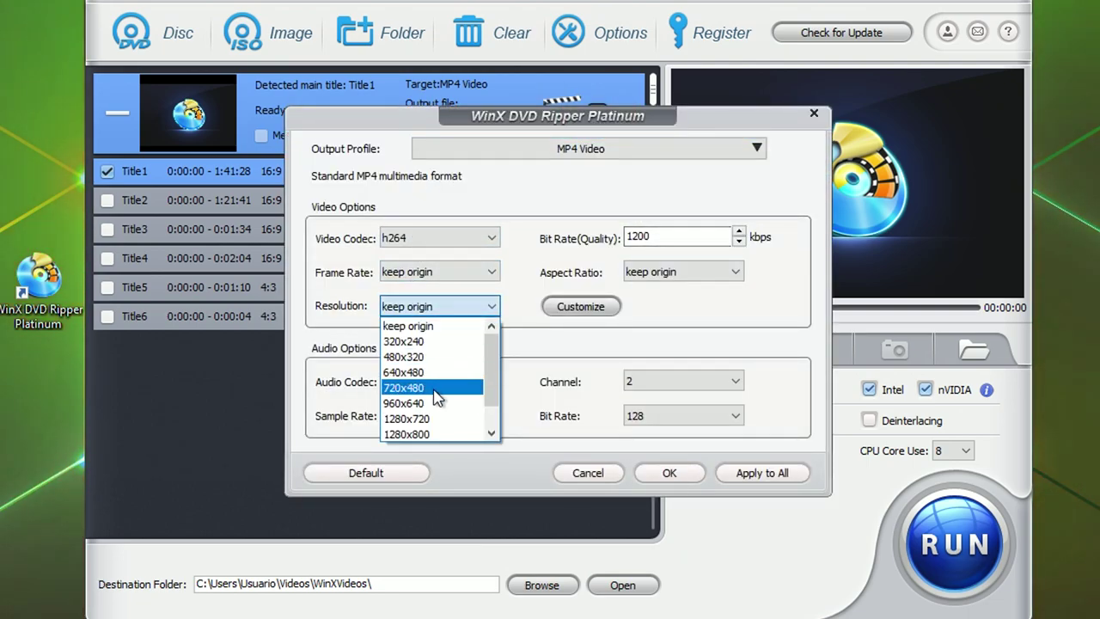
scroll(454, 404, "down", 1)
scroll(453, 409, "up", 1)
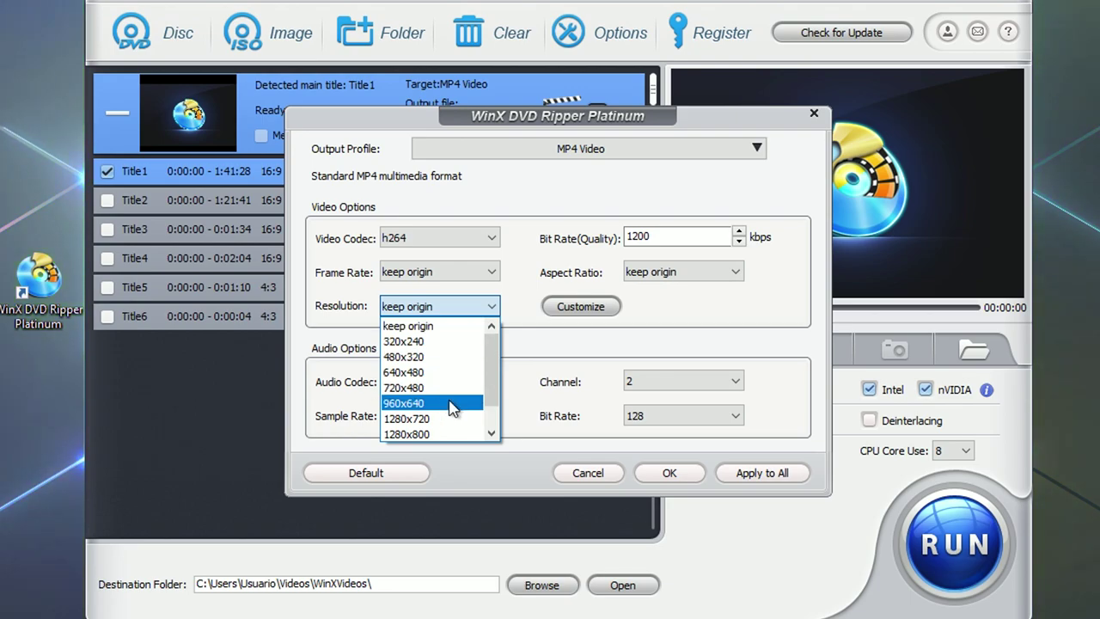
left_click(400, 333)
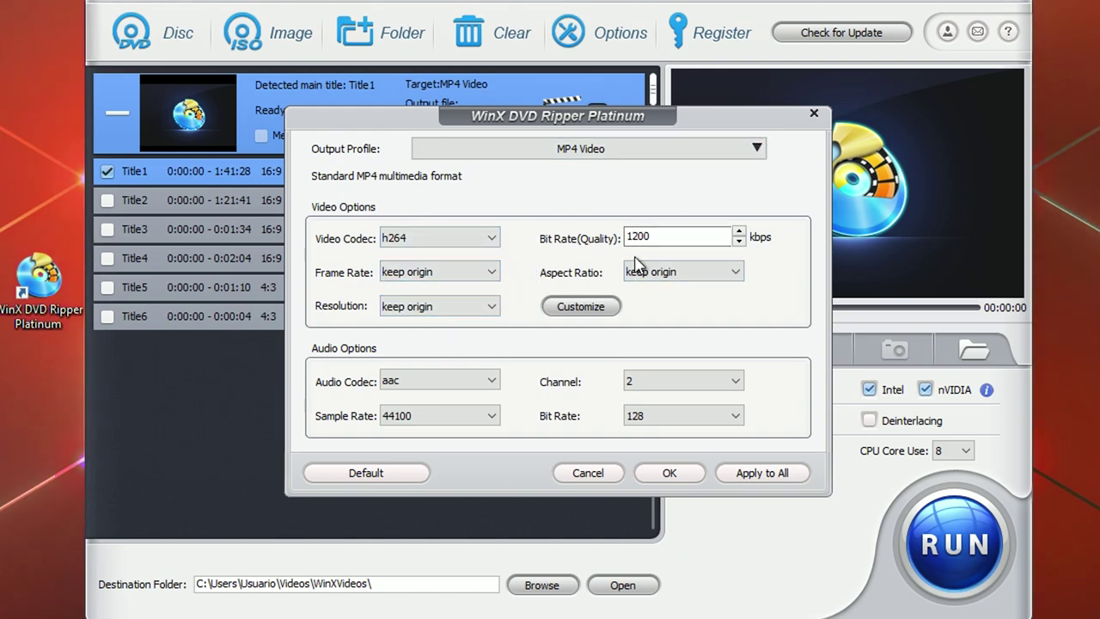
- Set the video bit rate to 2200 kbps
double_click(658, 236)
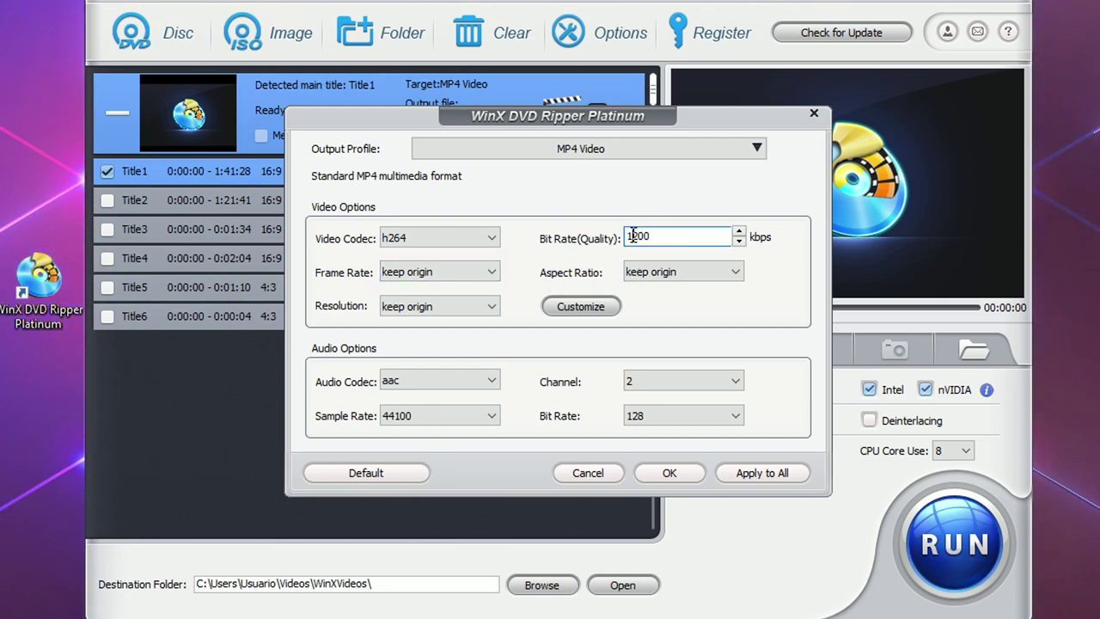
key("Home")
key("Delete")
type("2")
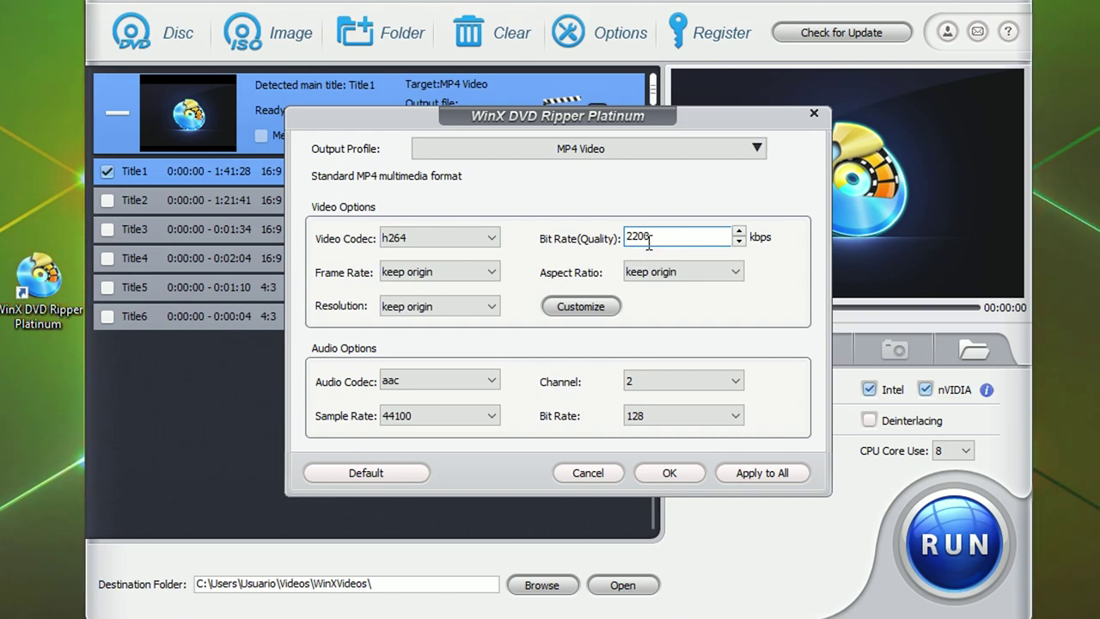
- Set the video bit rate to 1200 kbps and accept the output settings
left_click_drag(631, 239, 604, 238)
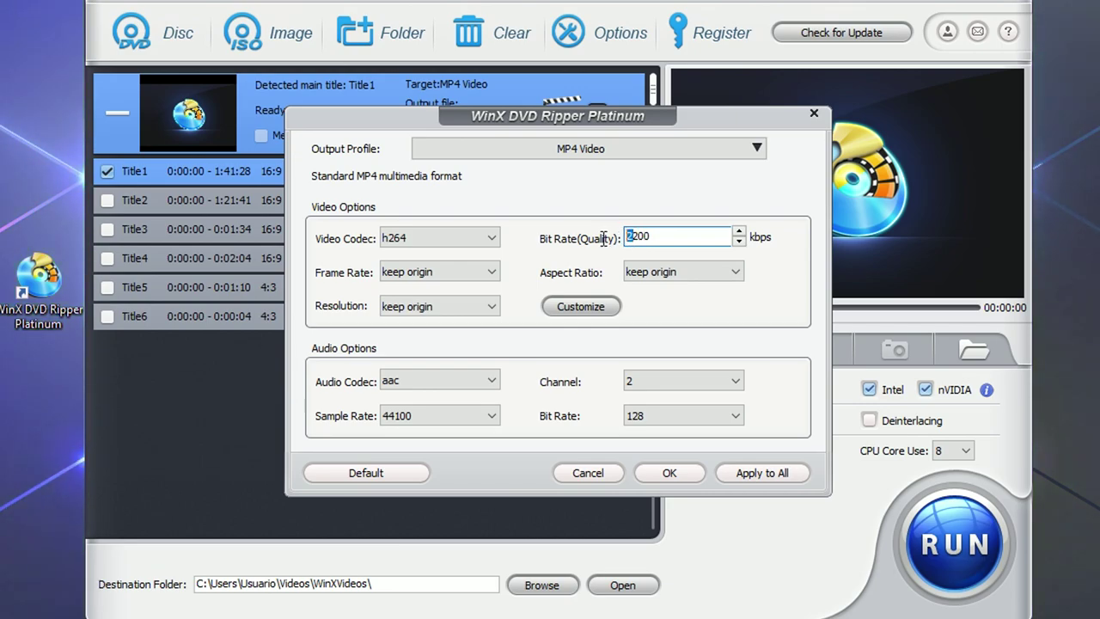
type("1")
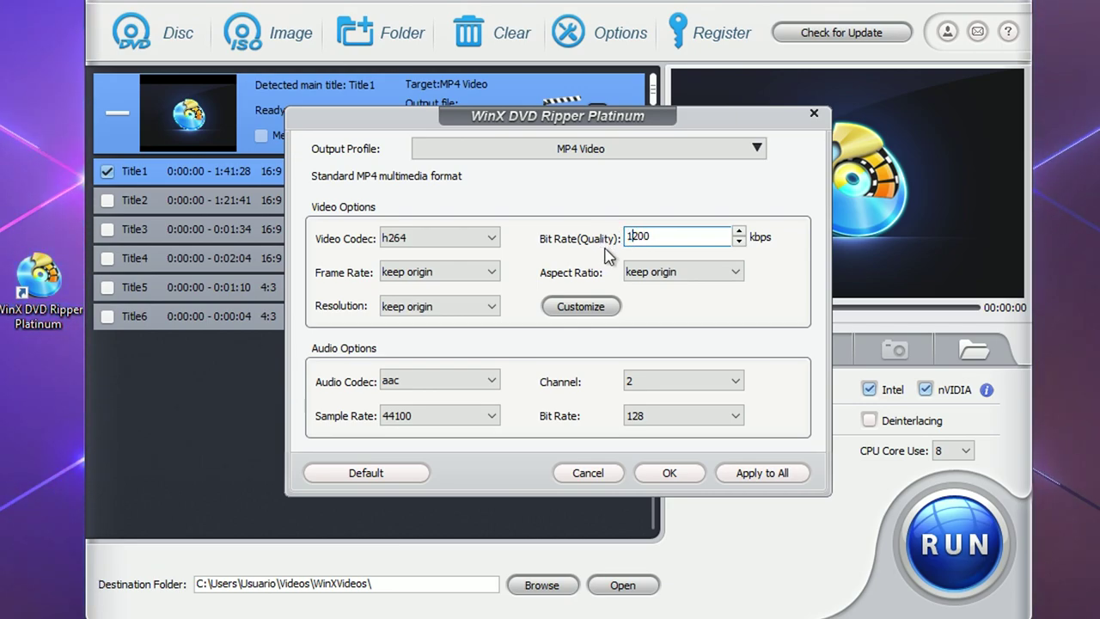
double_click(670, 244)
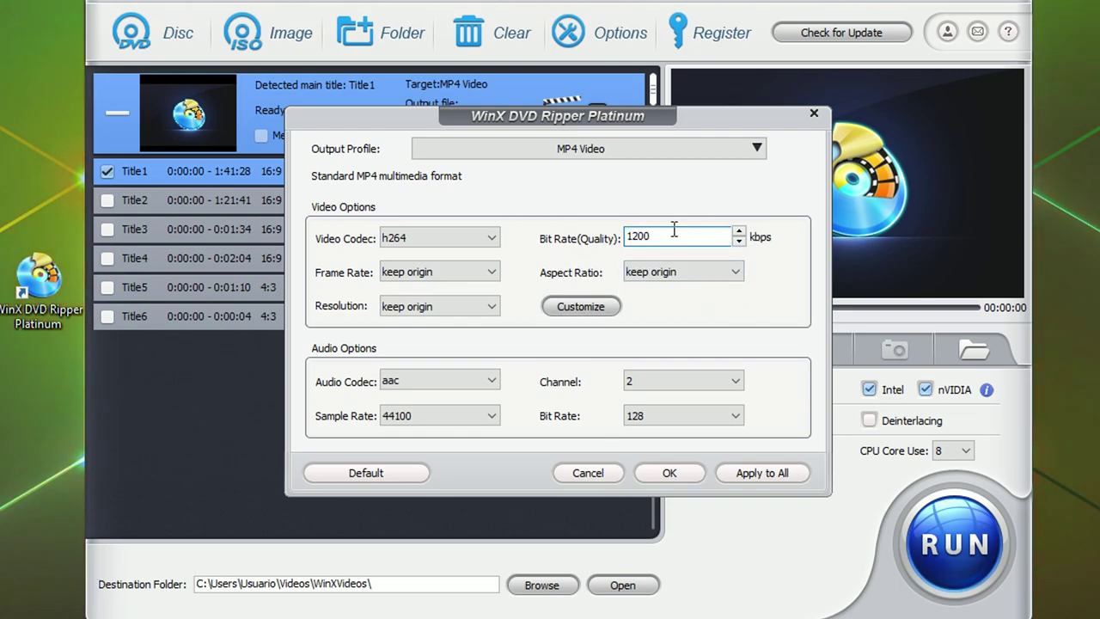
left_click(666, 472)
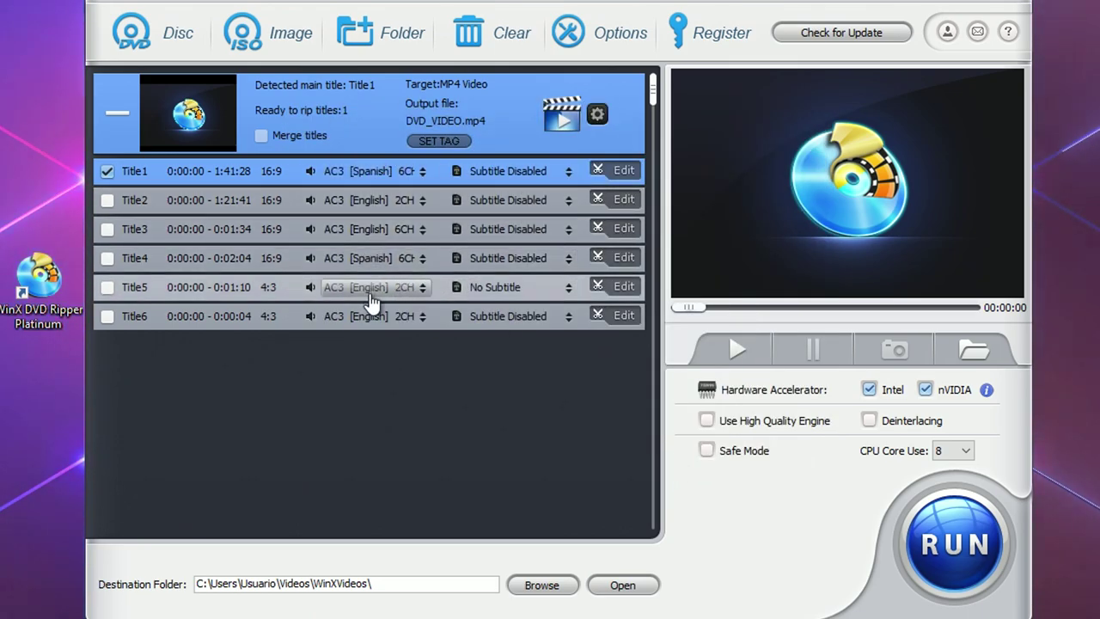
- Keep C:\Users\Usuario\Videos\WinXVideos\ as the destination folder and start converting Title1
triple_click(410, 585)
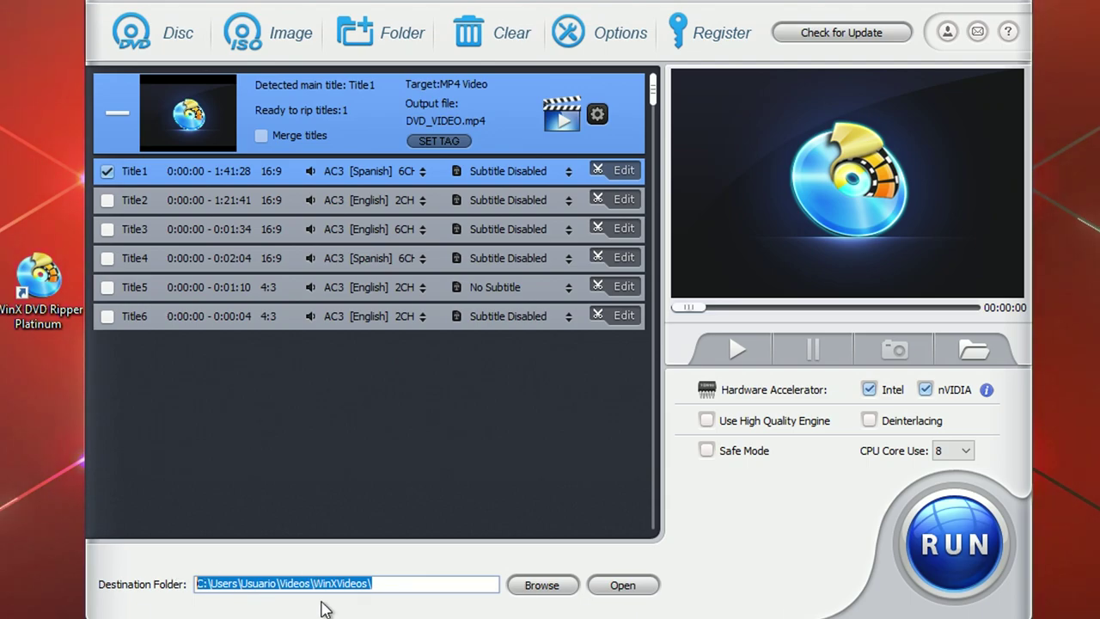
left_click(378, 584)
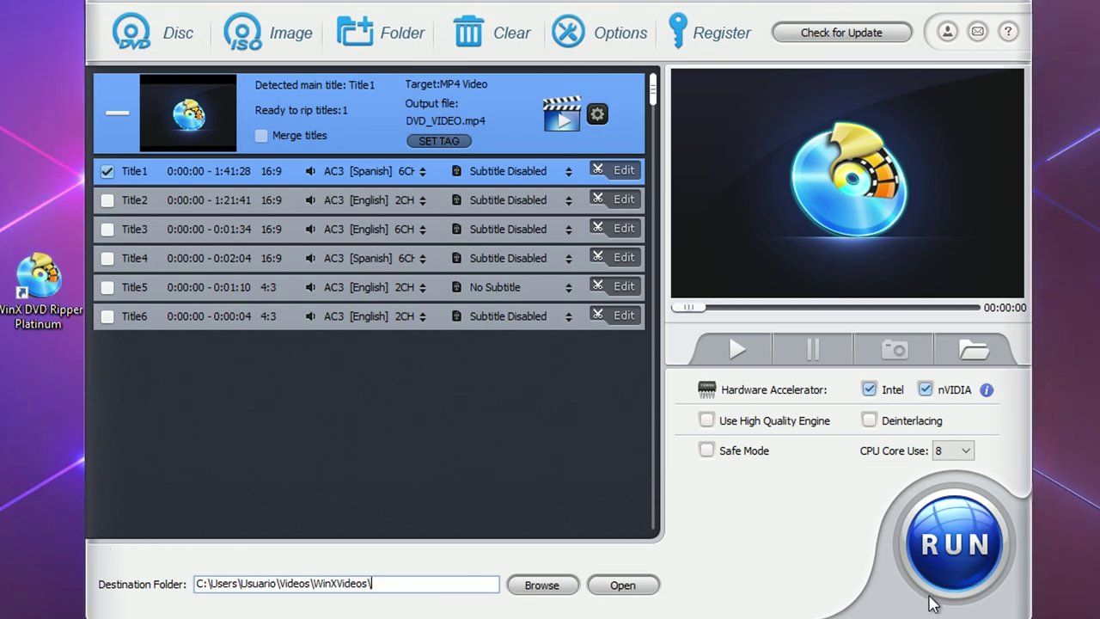
left_click(958, 560)
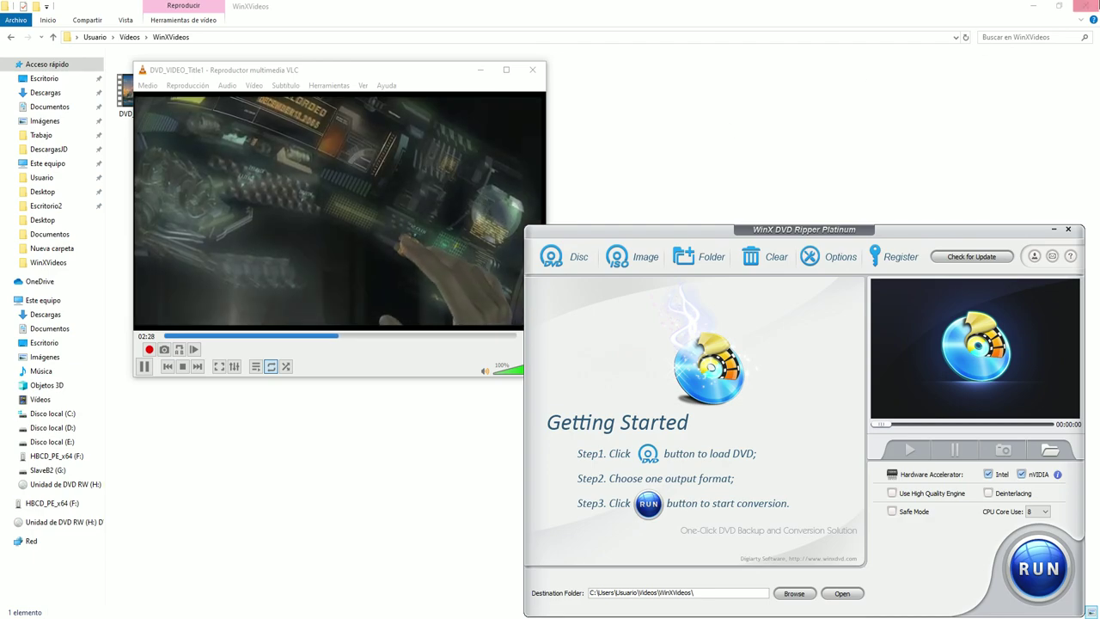
- Close the WinXVideos folder window, the VLC player and the DVD ripper
left_click(1085, 6)
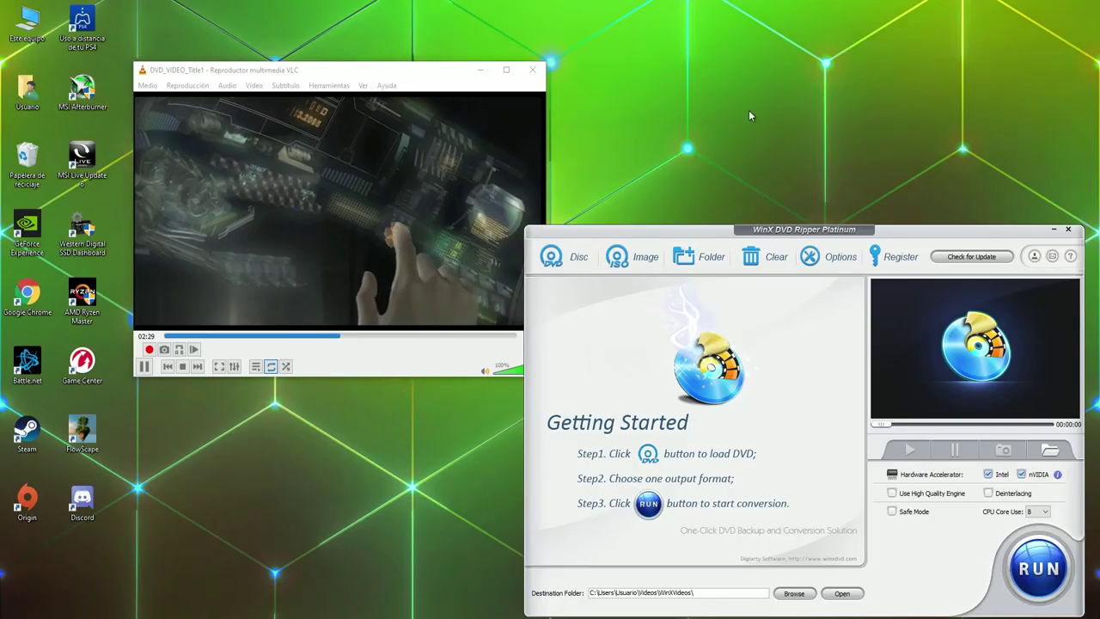
left_click(540, 76)
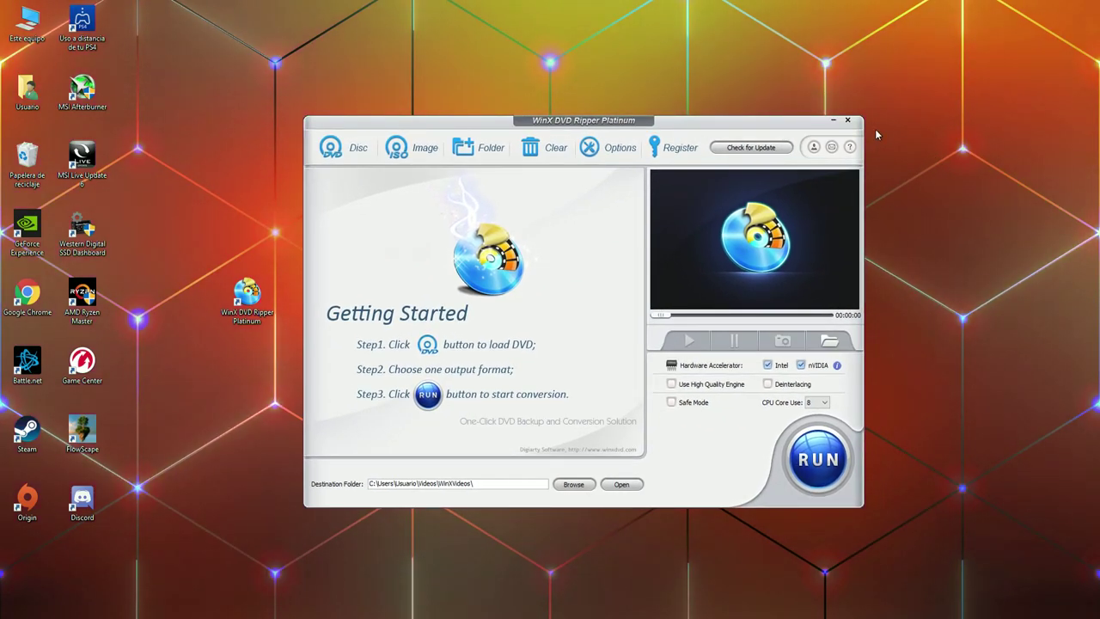
left_click(849, 120)
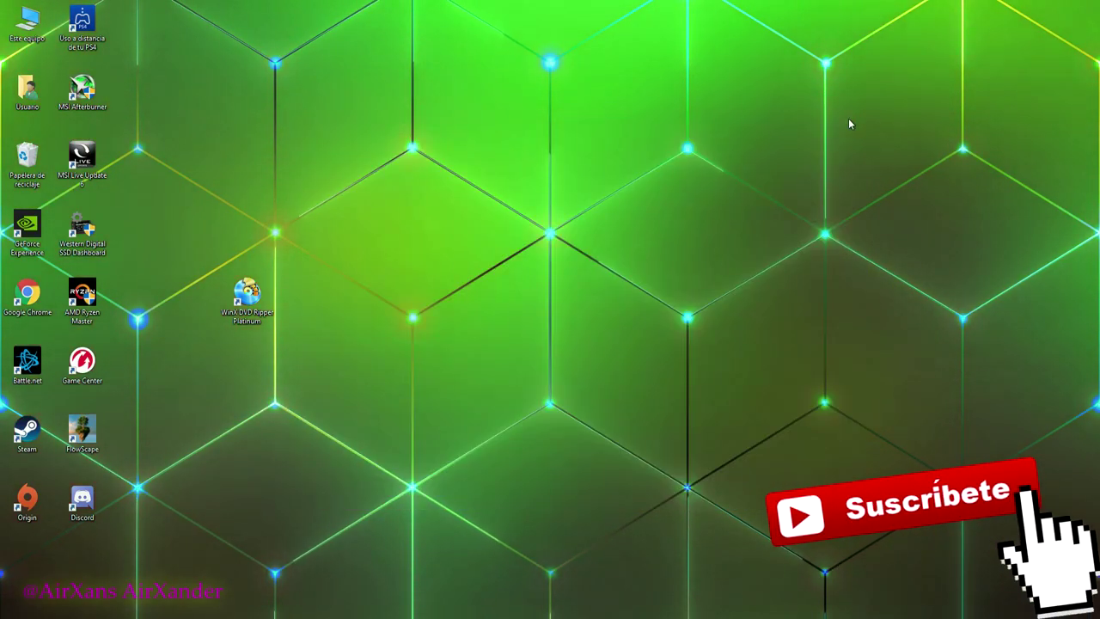